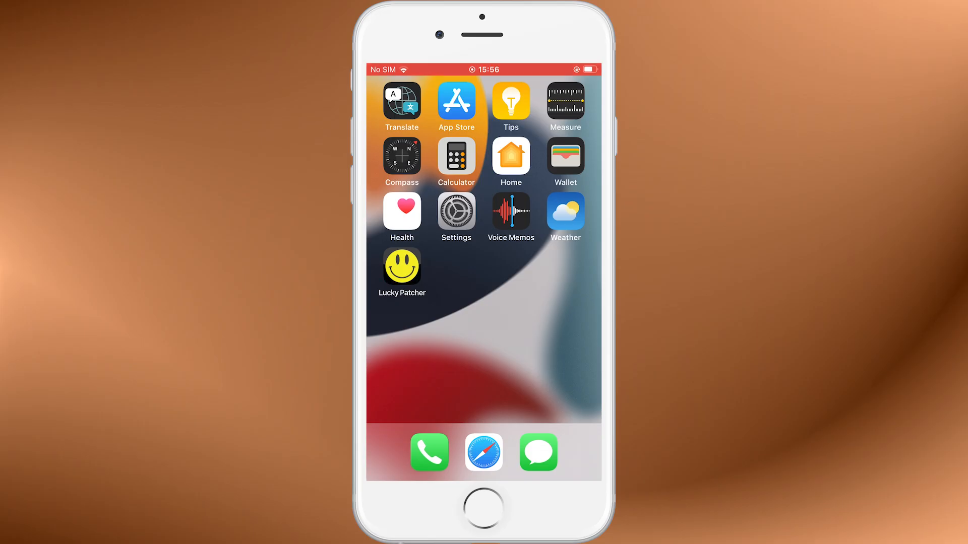
- Launch Lucky Patcher from the home screen to show its scanned app list
left_click(402, 266)
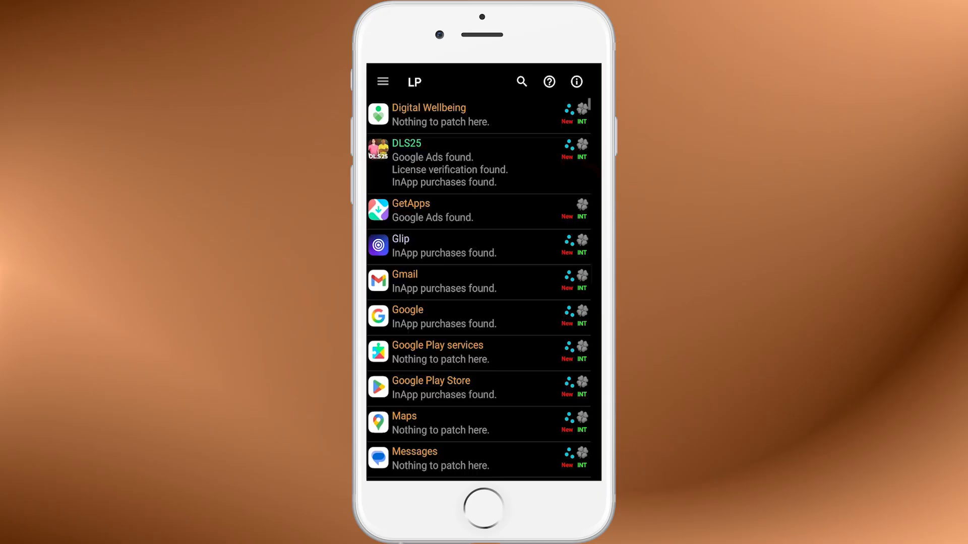
- Dismiss Google Play Store's system-app warning with 'Don't show this dialog again' ticked
left_click(431, 386)
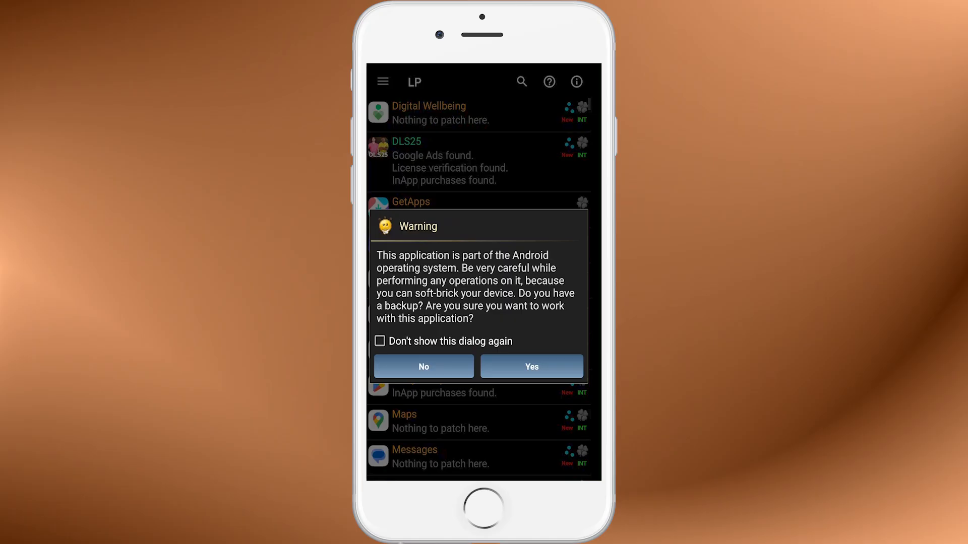
left_click(380, 341)
left_click(423, 366)
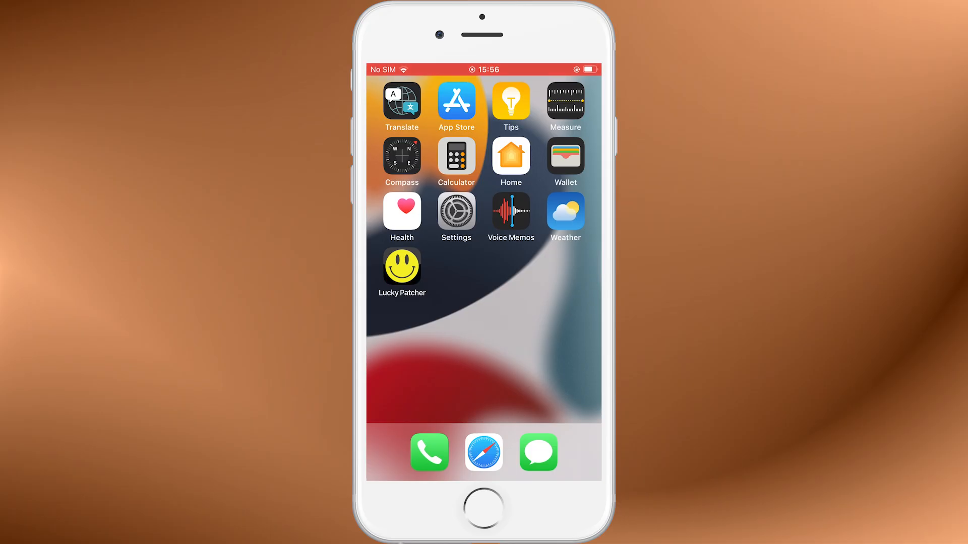
- Reach the Background App Refresh network choices under Settings > General
left_click(456, 211)
scroll(484, 303, "down", 3)
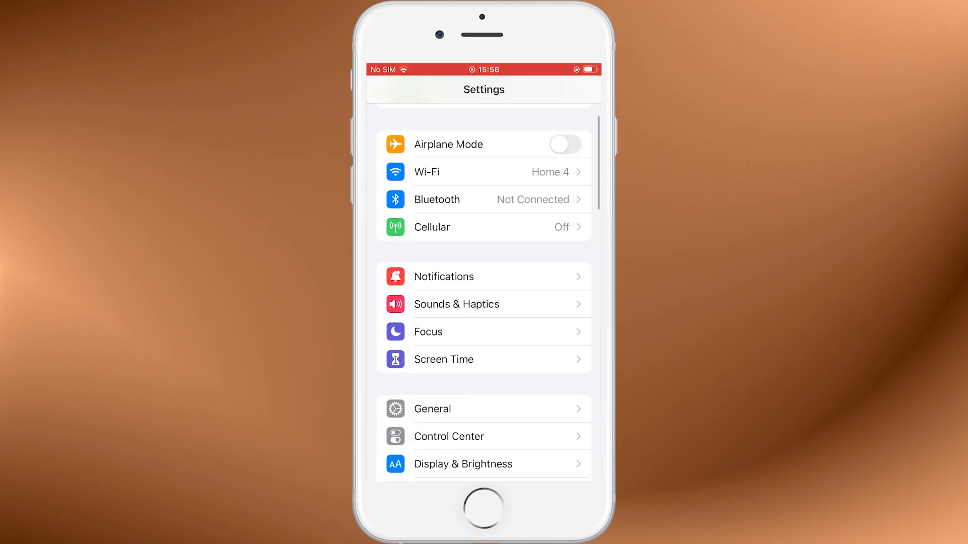
scroll(484, 303, "down", 2)
scroll(484, 302, "down", 1)
scroll(484, 302, "down", 1)
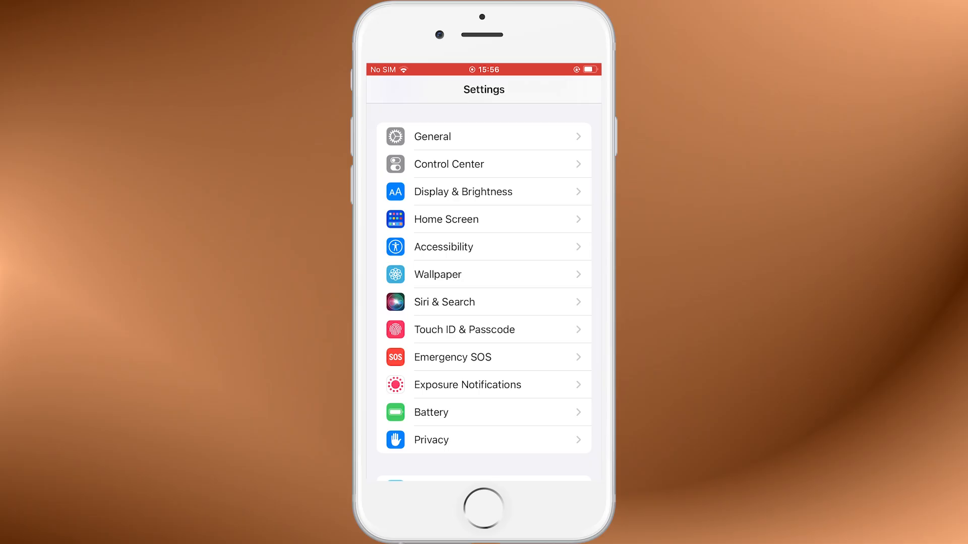
left_click(433, 136)
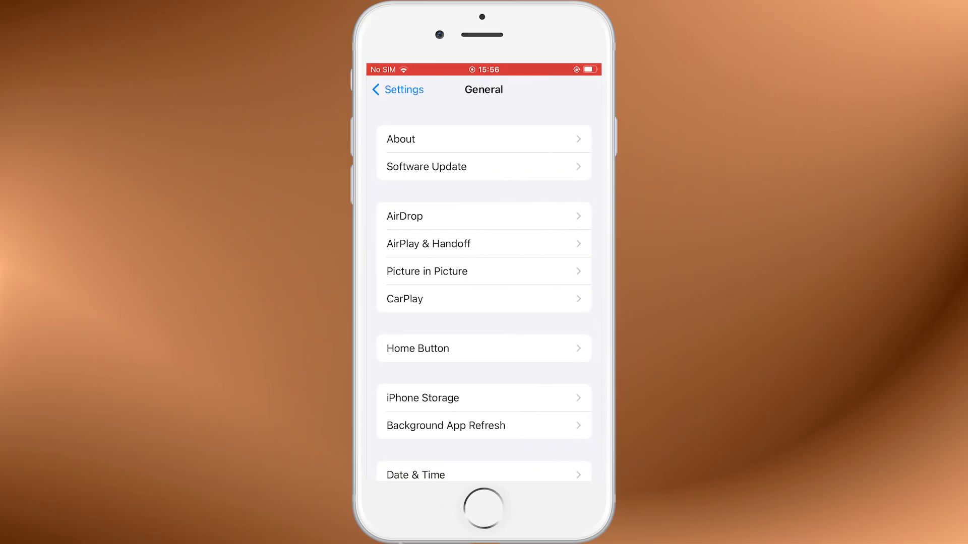
left_click(446, 425)
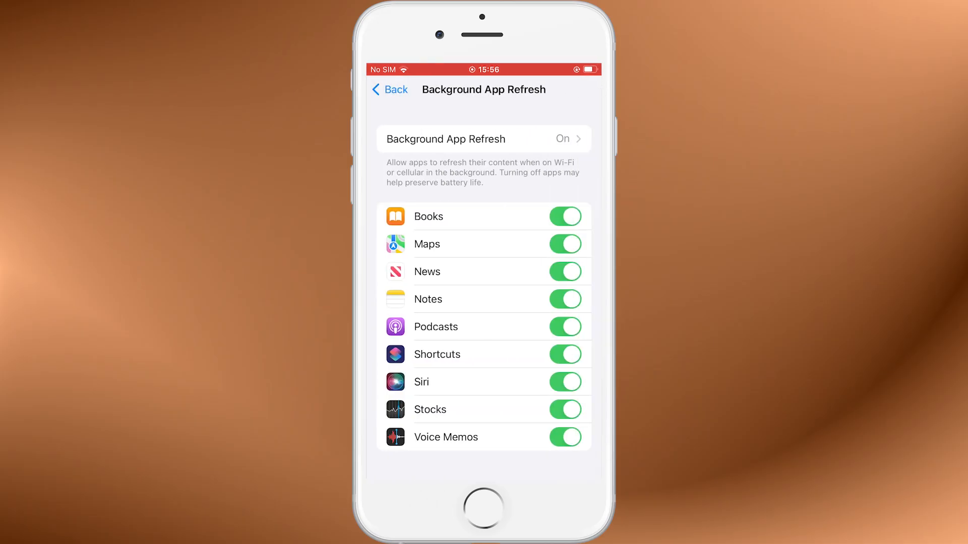
left_click(447, 139)
- Try Wi-Fi only, settle on Wi-Fi & Cellular Data, and go back to the main Settings list
left_click(436, 195)
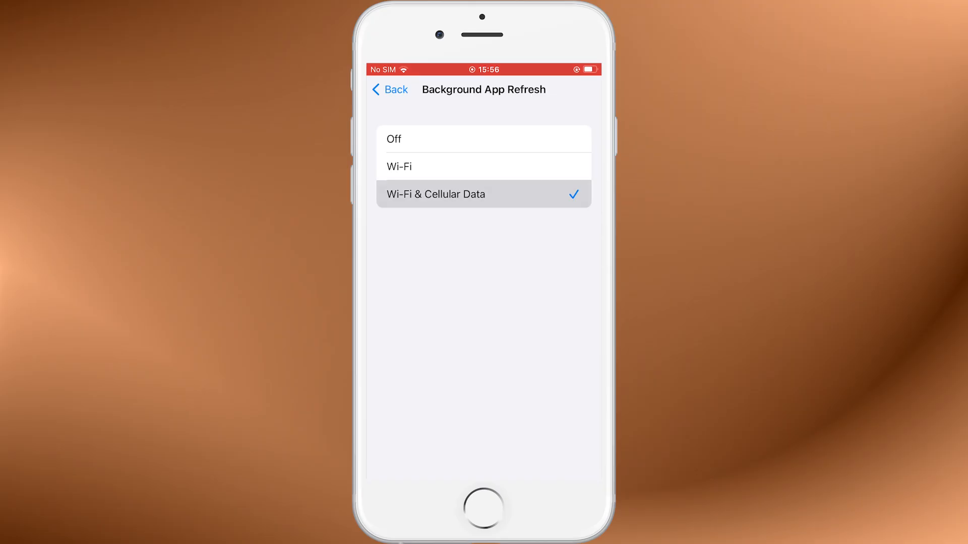
left_click(399, 166)
left_click(436, 194)
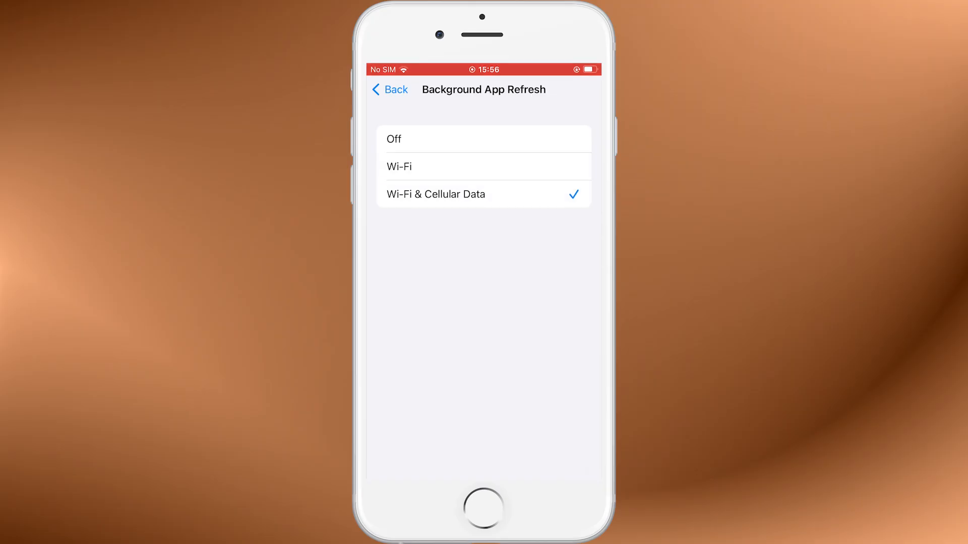
left_click(390, 89)
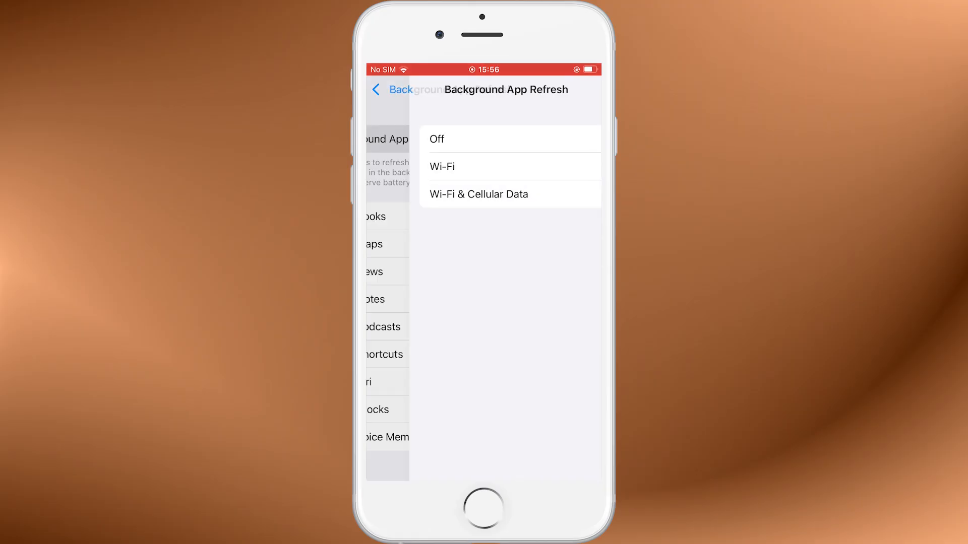
left_click(390, 90)
left_click(398, 89)
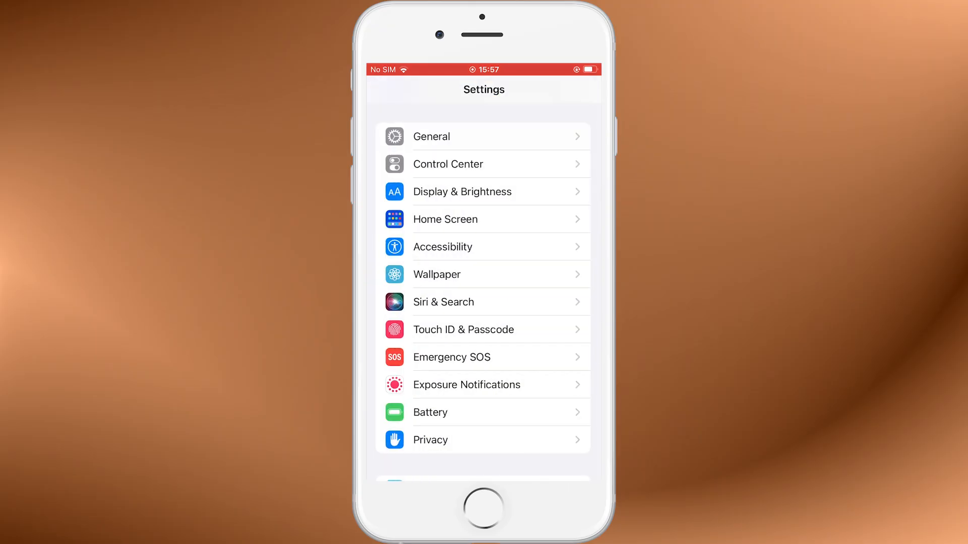
- Review the Battery page without changes, then leave Settings for the home screen
left_click(424, 410)
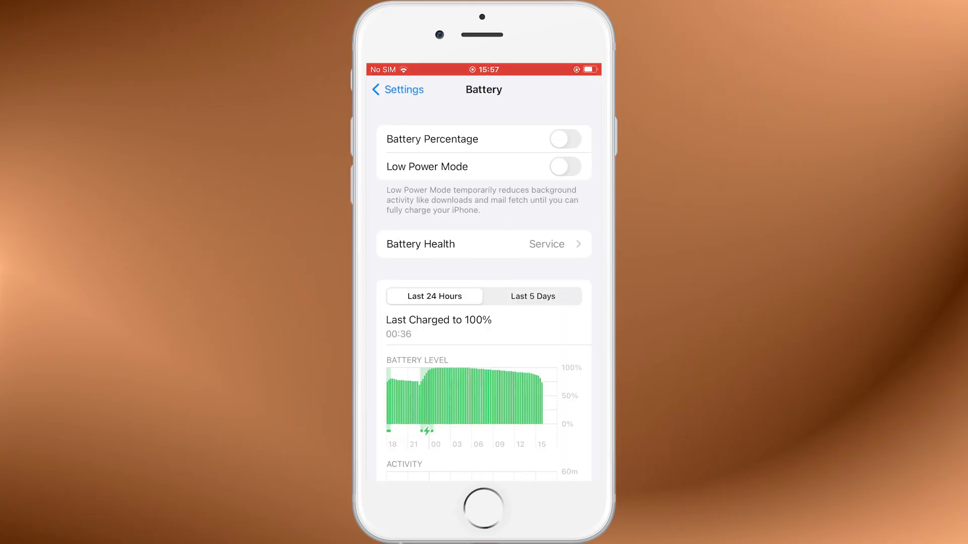
left_click(398, 89)
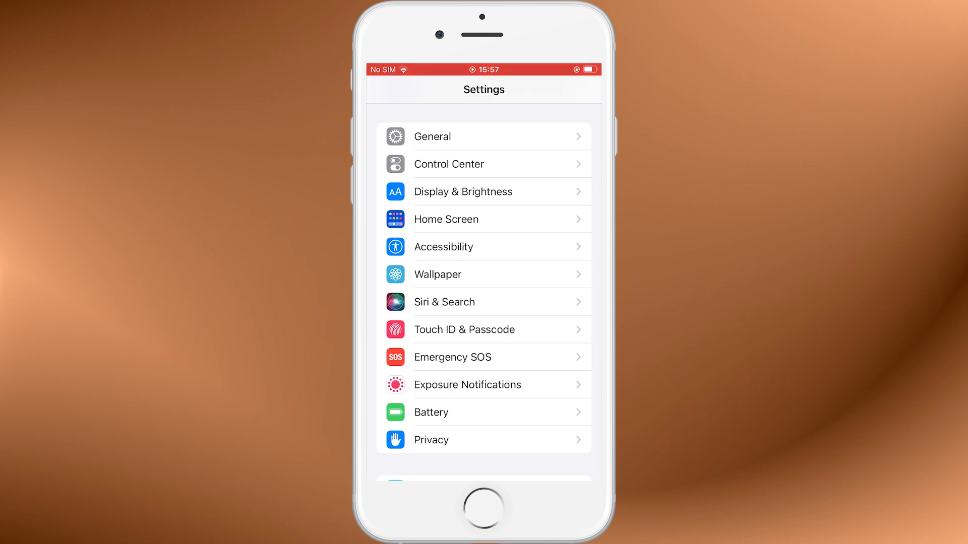
left_click(483, 509)
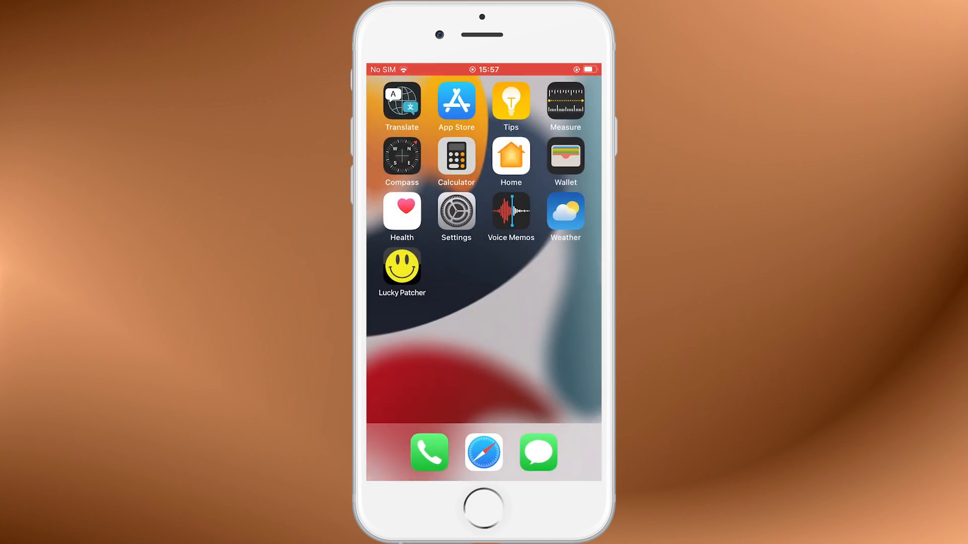
- Navigate Safari to wowapps.org from the address bar
left_click(483, 452)
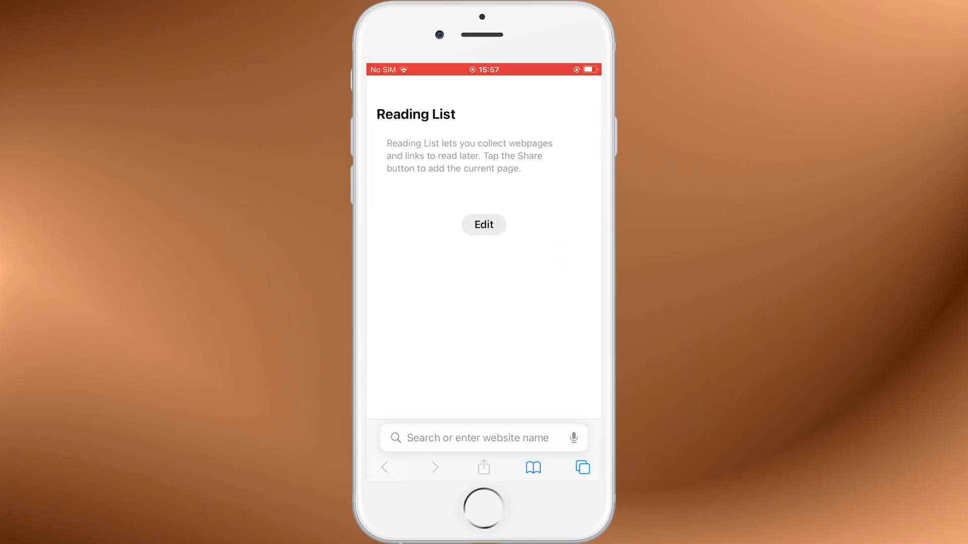
left_click(478, 438)
type("w")
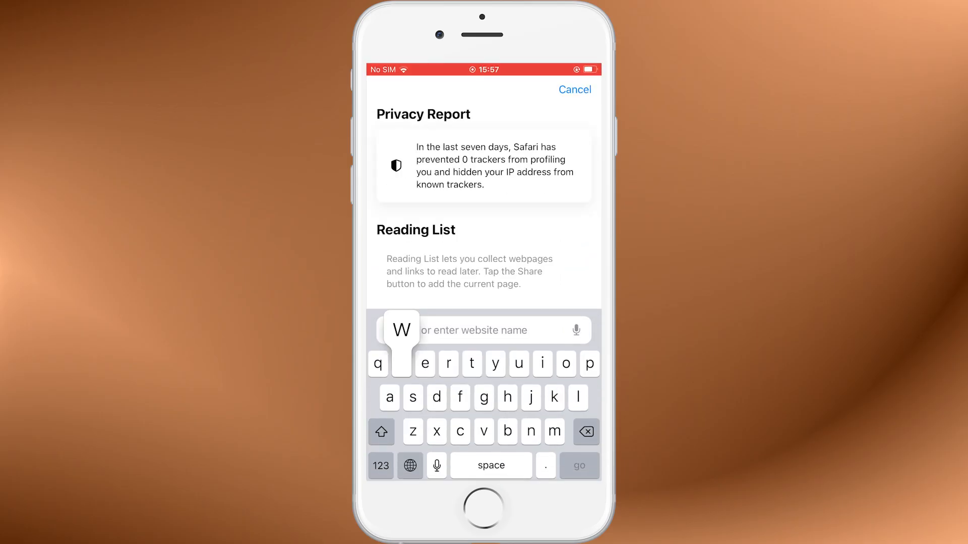
type("owapp")
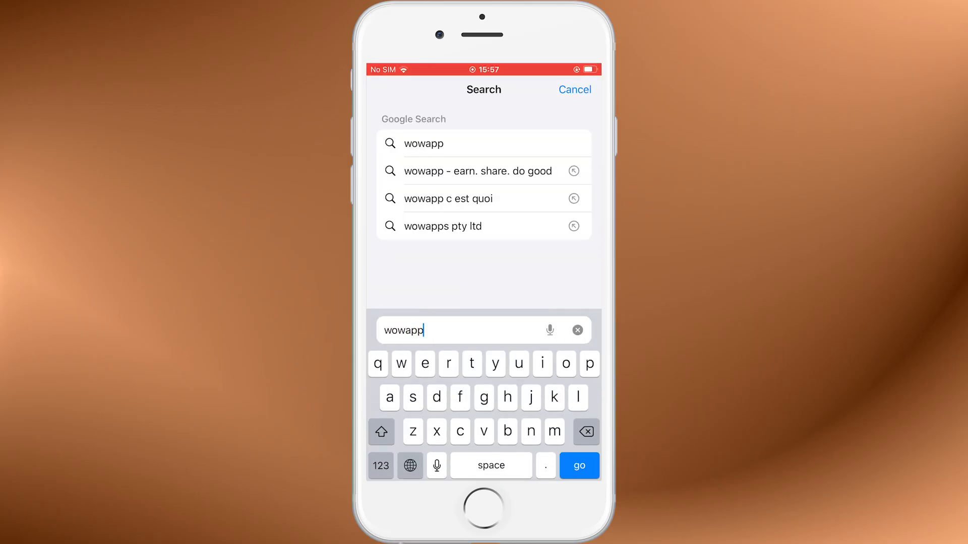
type("s.org")
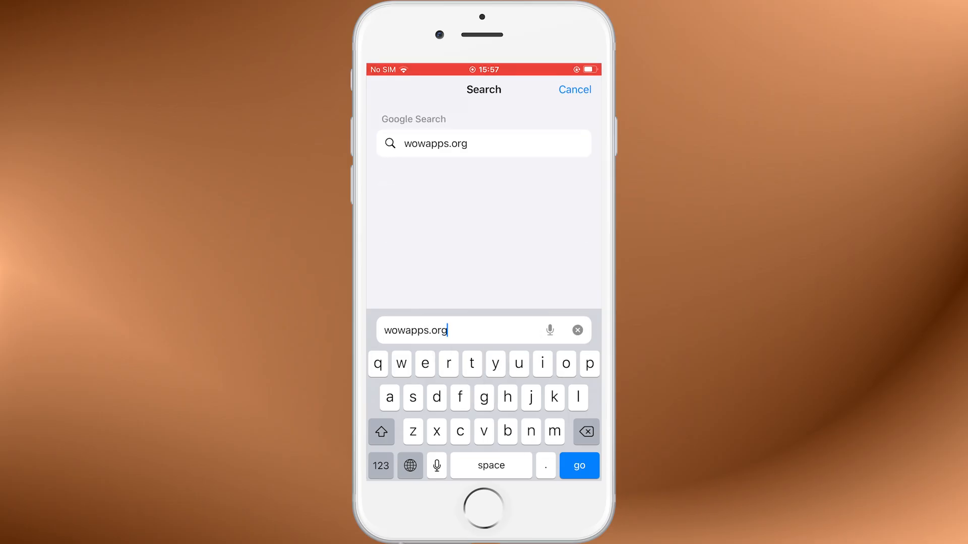
key("Return")
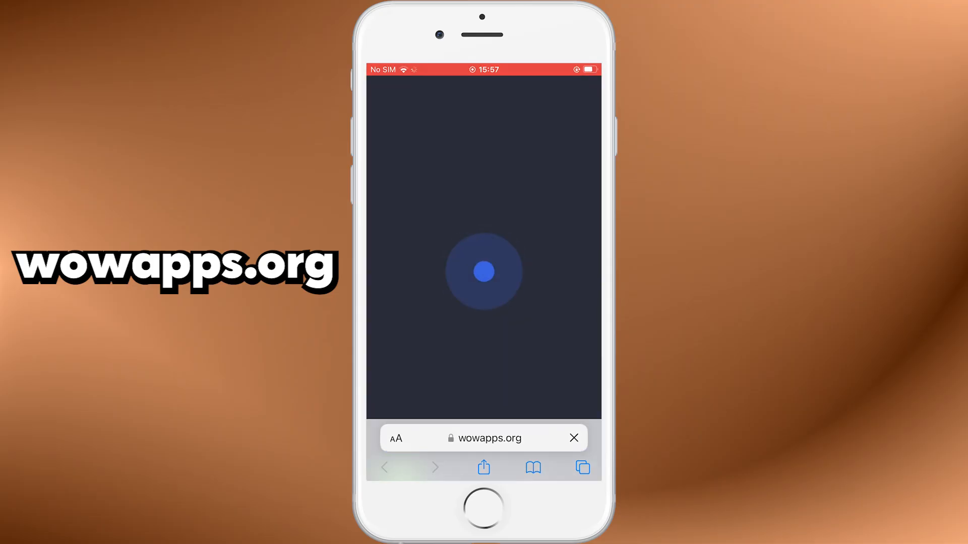
scroll(485, 280, "down", 3)
scroll(484, 280, "down", 2)
- Search All Apps for 'Lucky', pick Lucky Patcher and start Download Now
left_click(518, 233)
type("L")
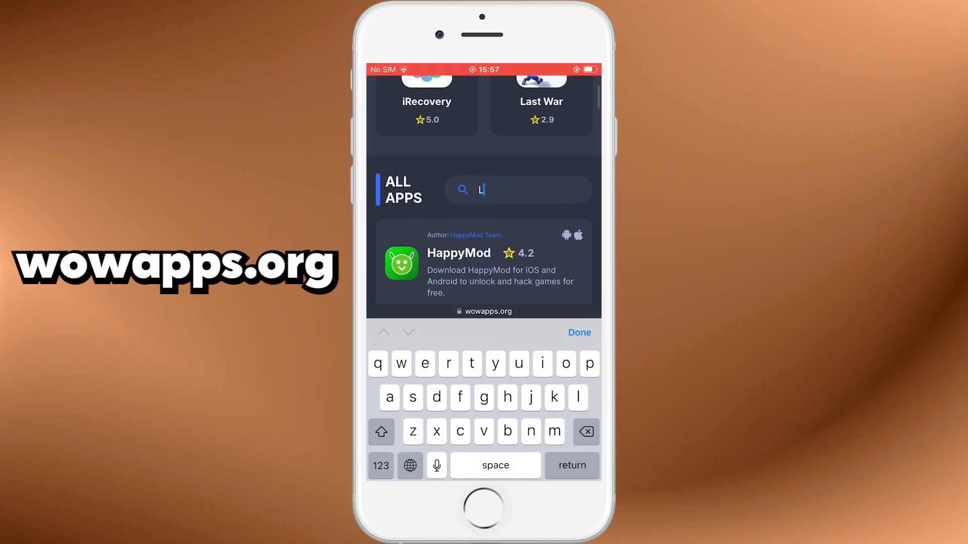
type("ucky")
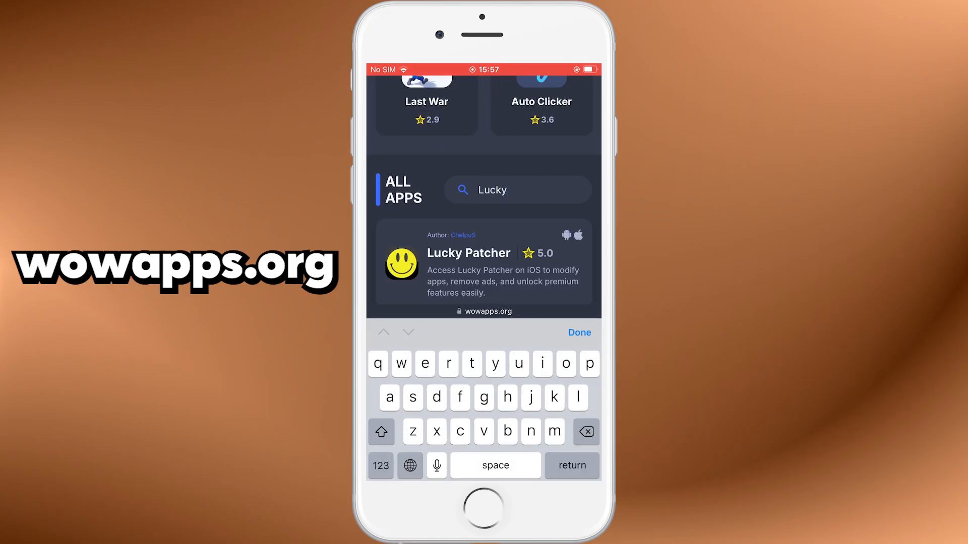
left_click(579, 332)
left_click(469, 257)
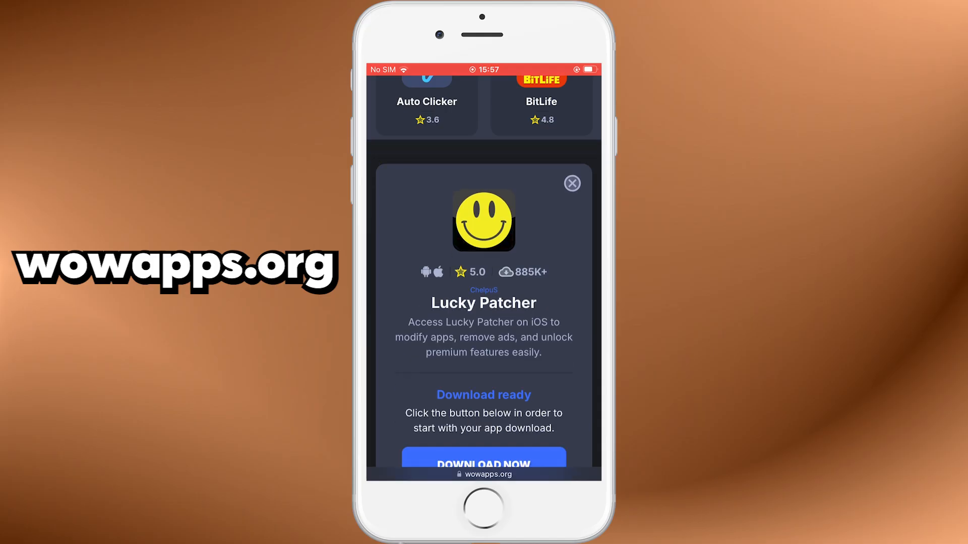
left_click(485, 400)
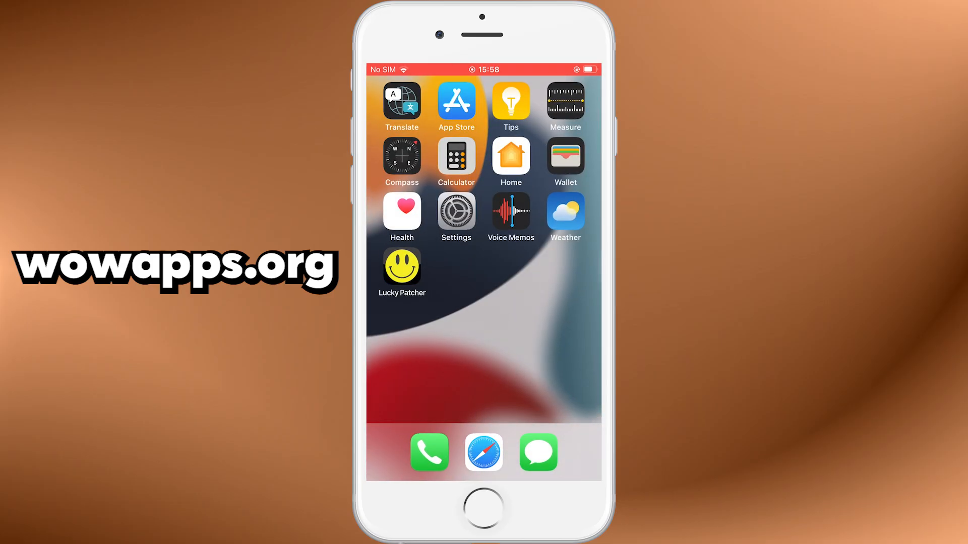
- Launch the newly installed Lucky Patcher to its app list with patch findings
left_click(402, 266)
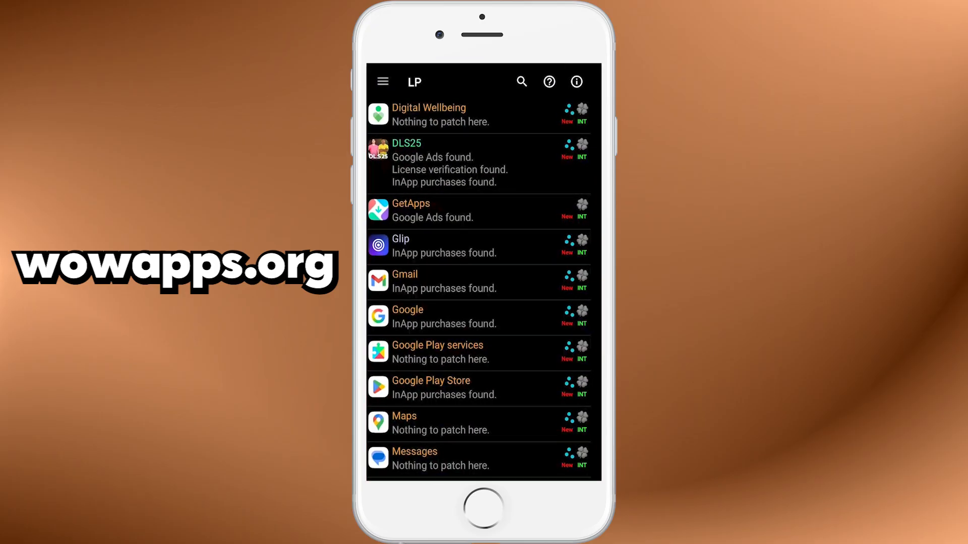